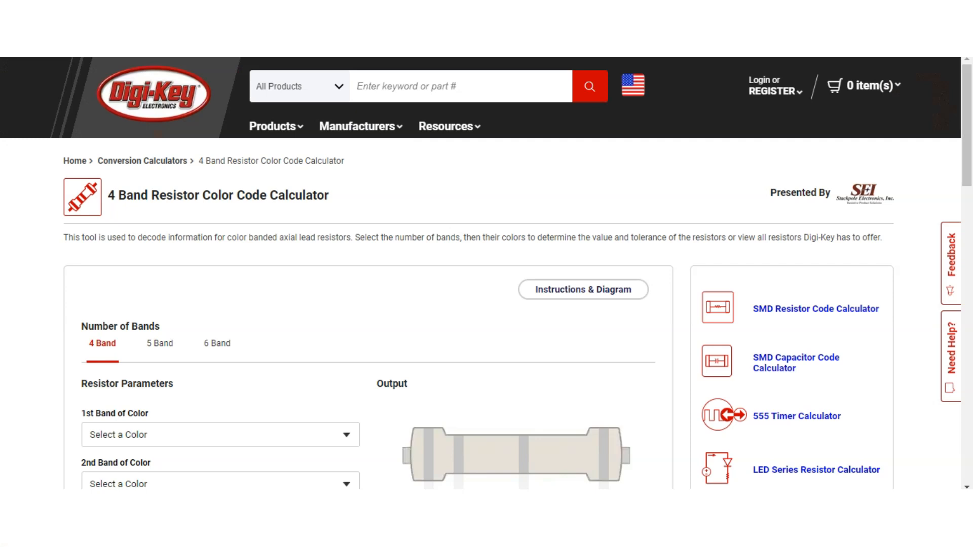
pyautogui.scroll(-1, 320, 288)
pyautogui.scroll(-1, 228, 266)
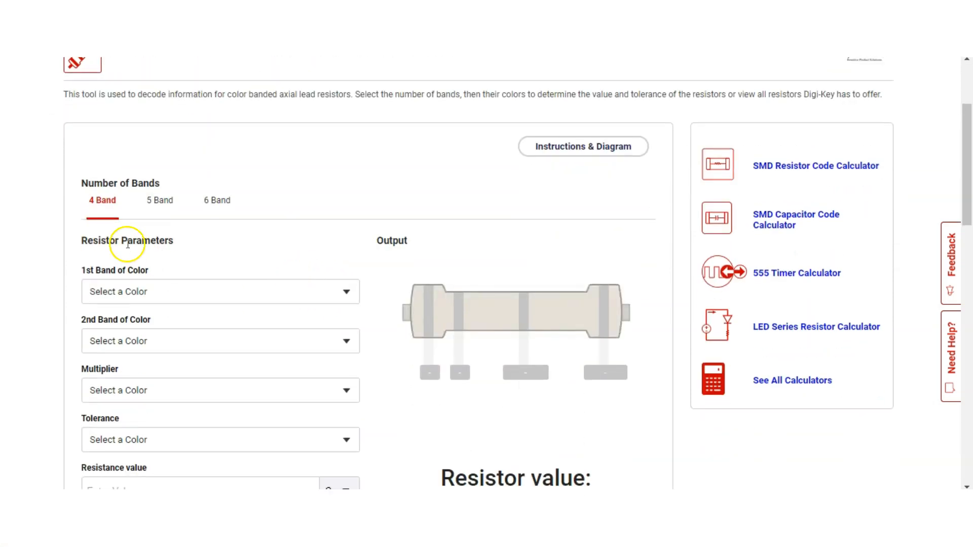
pyautogui.scroll(-1, 122, 221)
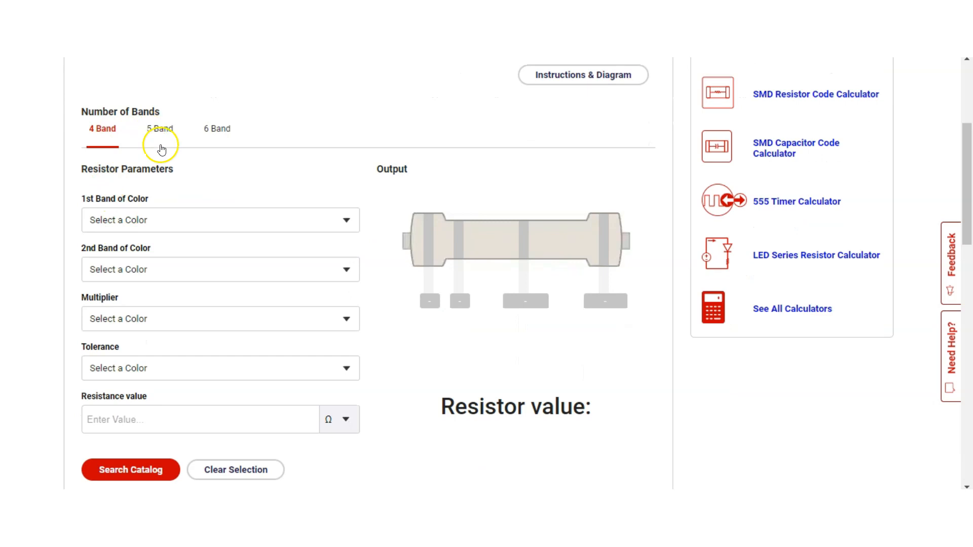
# Switch to 5-band mode and set the first three bands to brown, black, black.
pyautogui.click(220, 129)
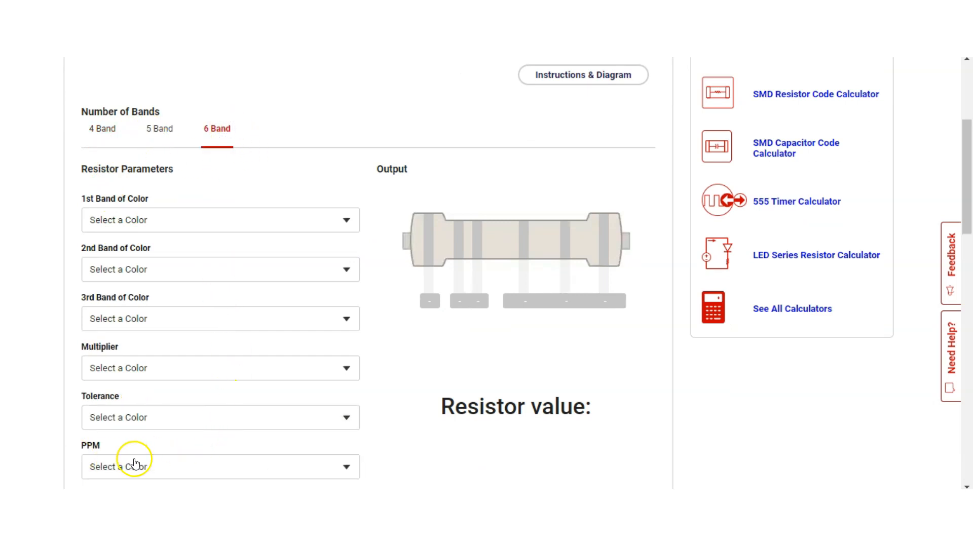
pyautogui.click(157, 129)
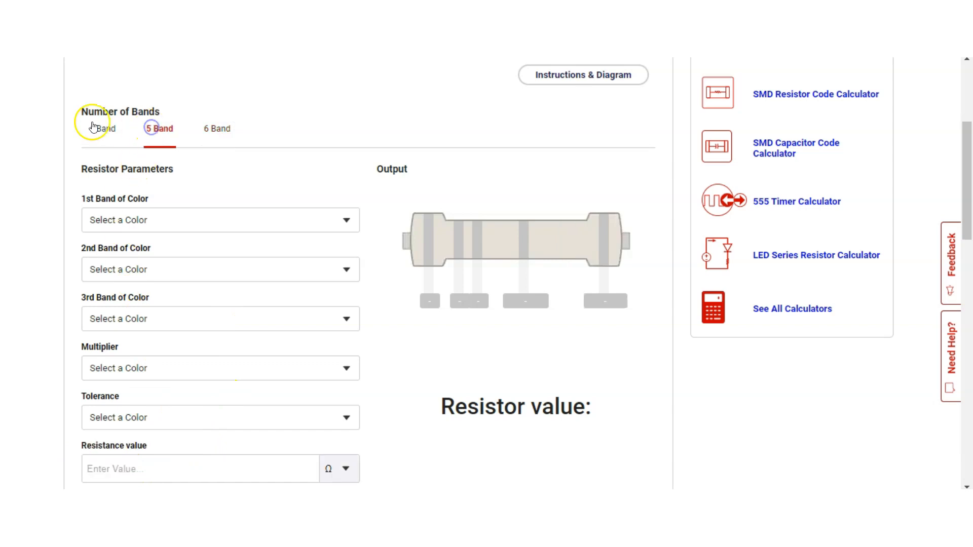
pyautogui.click(161, 219)
pyautogui.click(152, 238)
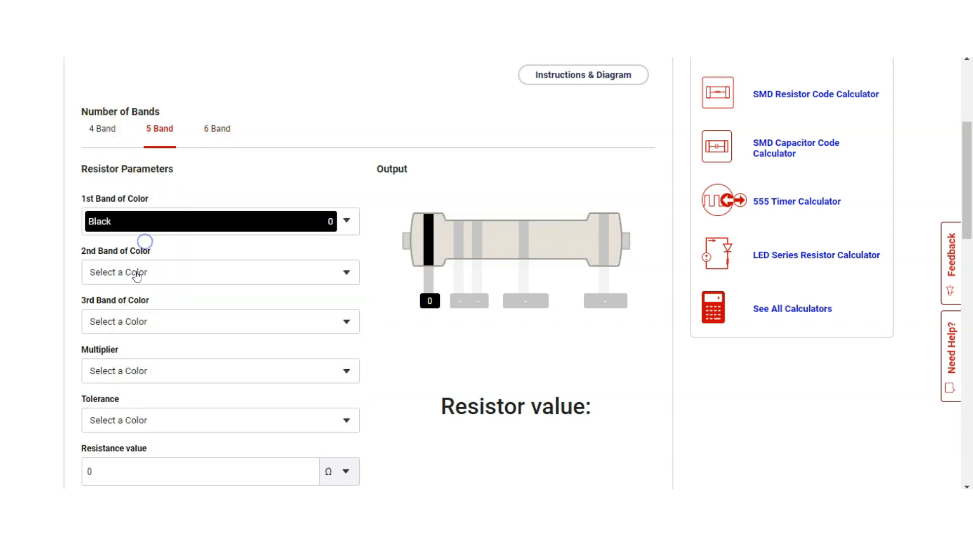
pyautogui.click(135, 272)
pyautogui.click(137, 314)
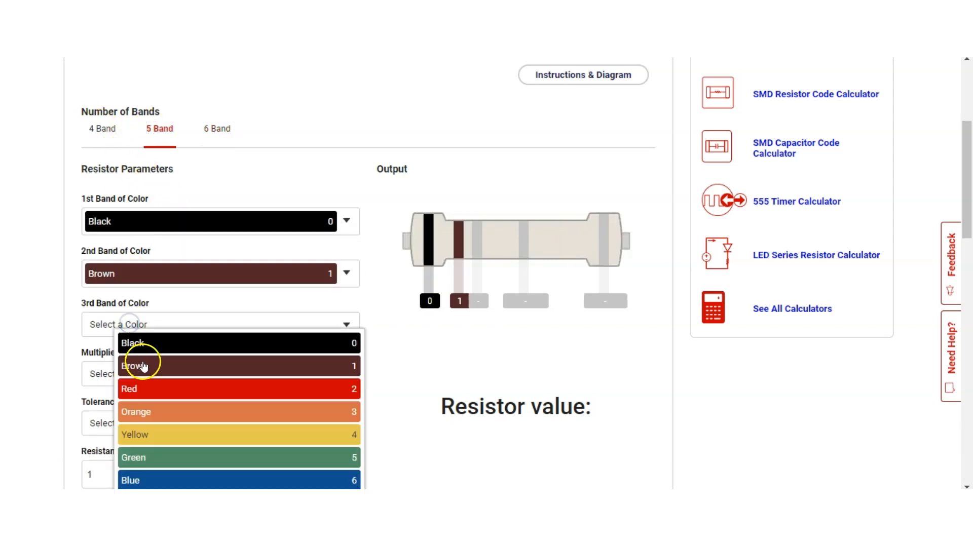
pyautogui.click(140, 364)
pyautogui.click(165, 220)
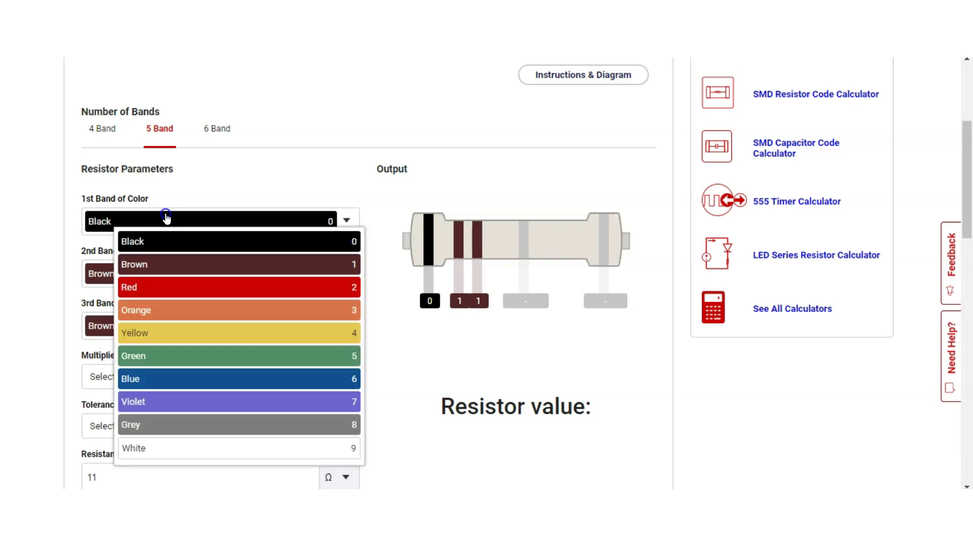
pyautogui.click(141, 263)
pyautogui.click(131, 293)
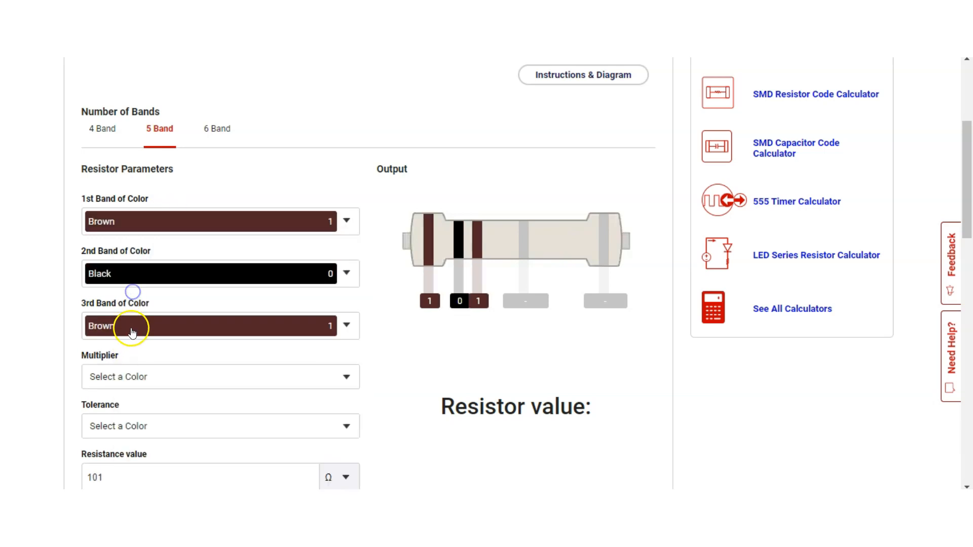
pyautogui.click(136, 325)
pyautogui.click(137, 346)
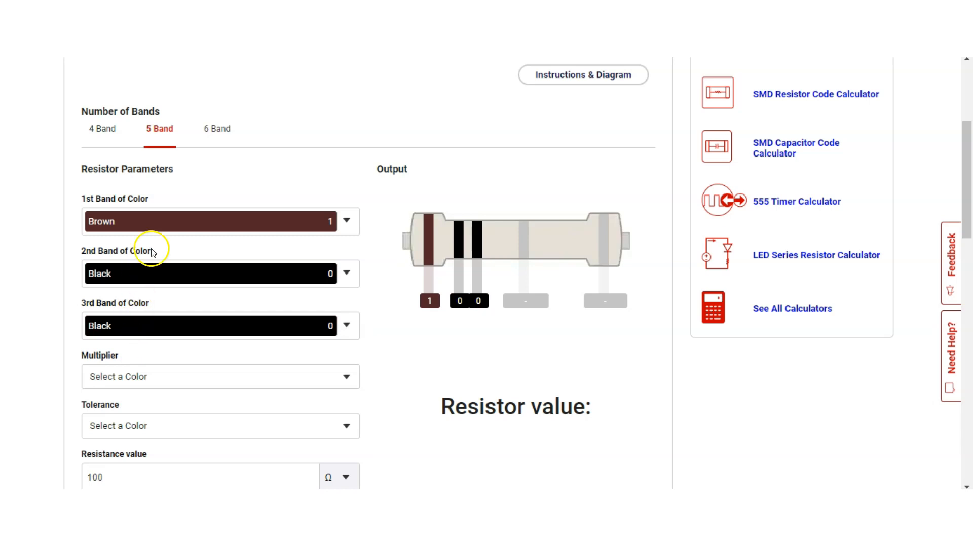
# Set the multiplier to brown ×10 Ω and the tolerance to red ±2%.
pyautogui.click(169, 382)
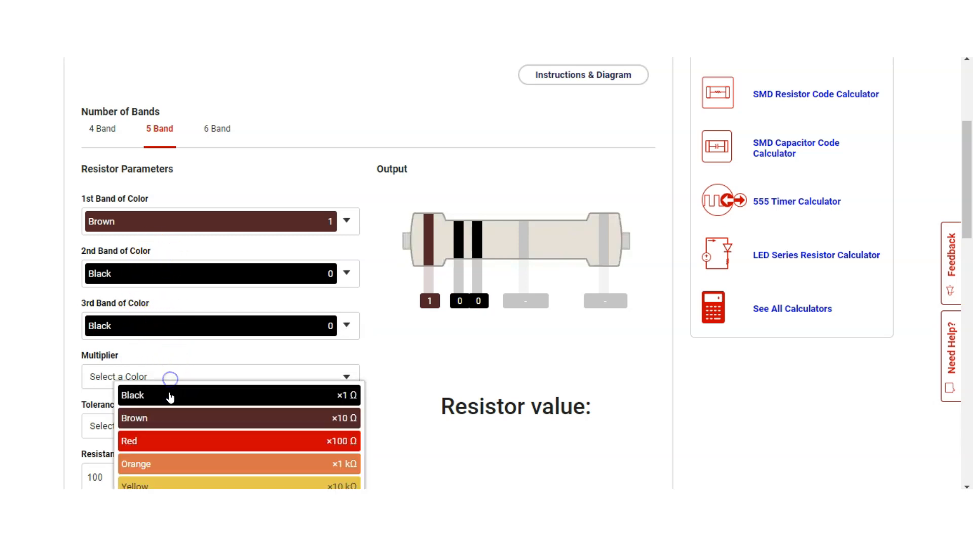
pyautogui.click(162, 419)
pyautogui.scroll(-1, 174, 413)
pyautogui.click(153, 361)
pyautogui.click(160, 400)
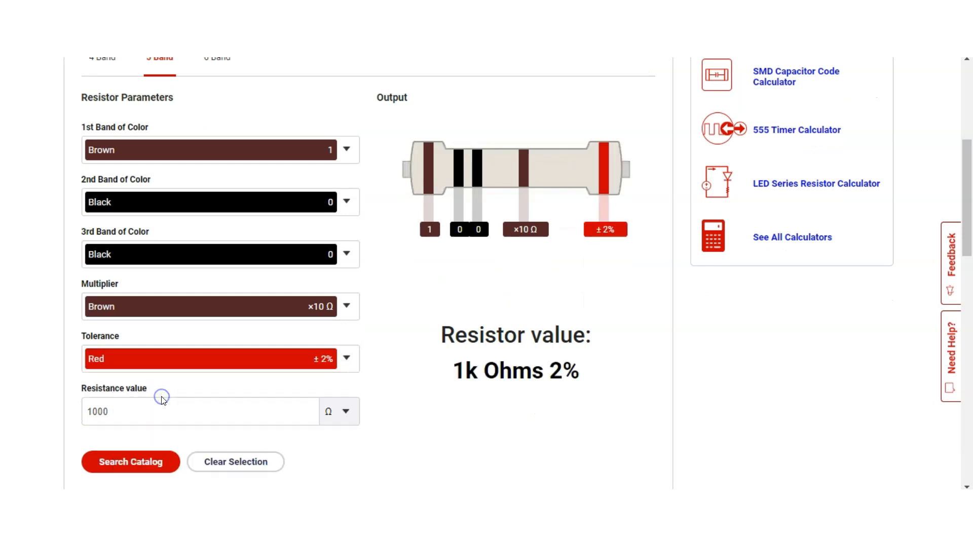
pyautogui.scroll(-2, 274, 391)
pyautogui.scroll(2, 274, 392)
pyautogui.scroll(1, 562, 373)
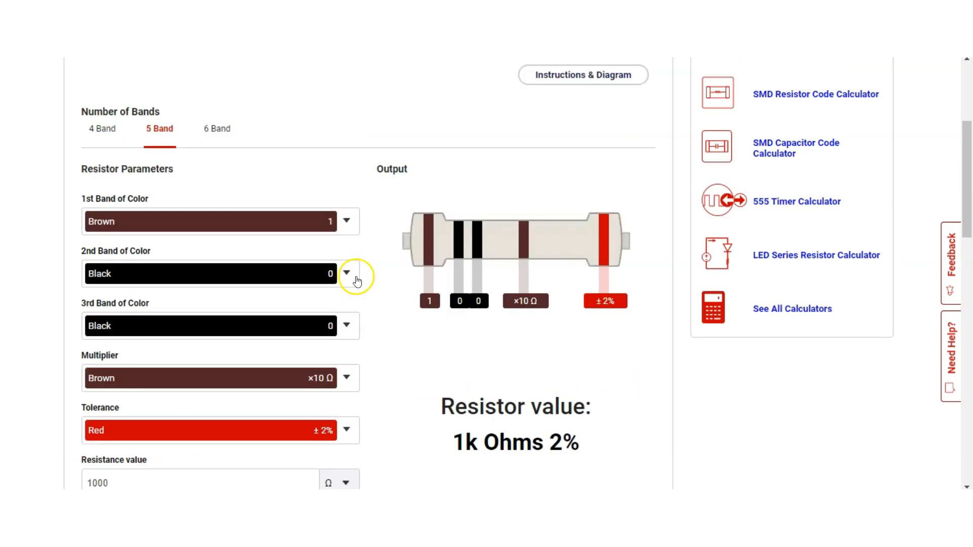
# Change the bands to yellow, red, red with orange ×1 kΩ multiplier, giving 422k Ohms 2%.
pyautogui.click(334, 221)
pyautogui.click(267, 330)
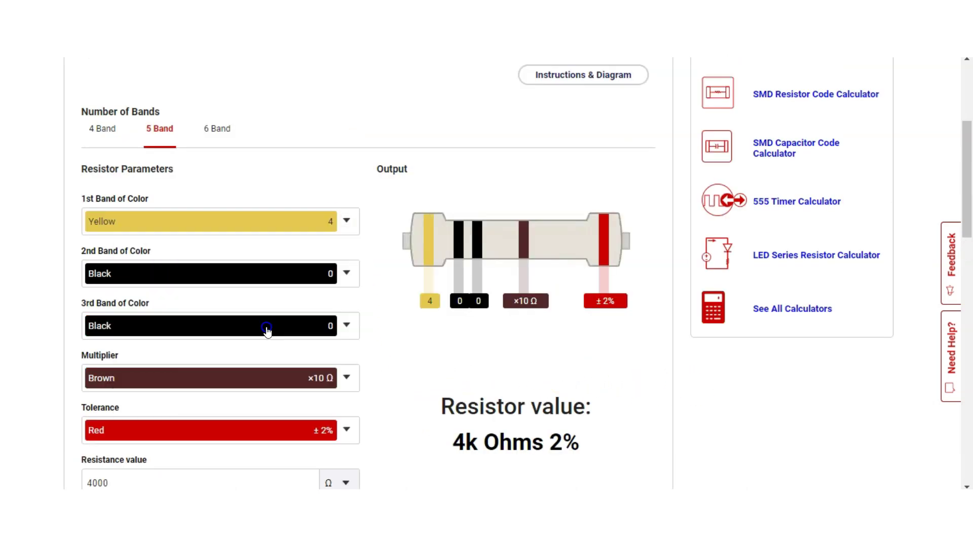
pyautogui.click(289, 271)
pyautogui.click(190, 344)
pyautogui.click(201, 326)
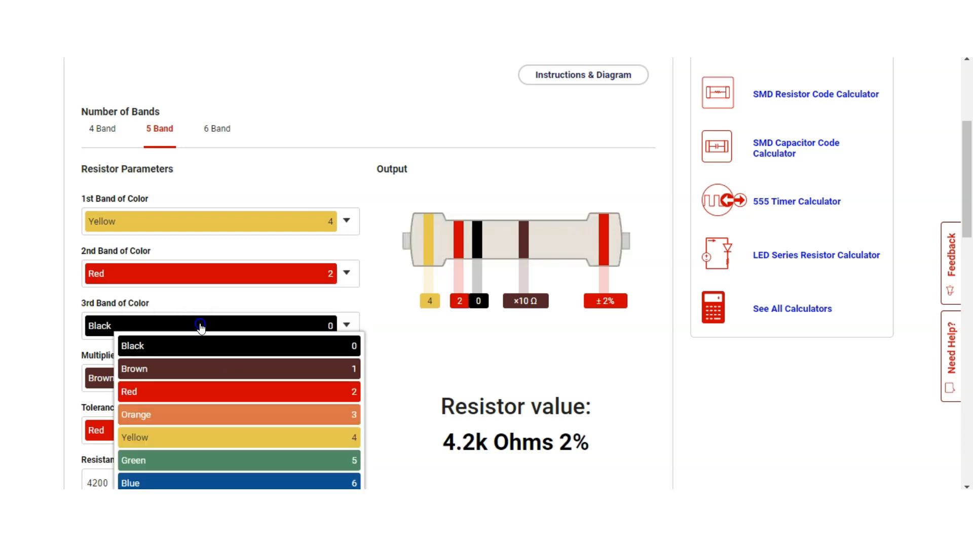
pyautogui.click(129, 391)
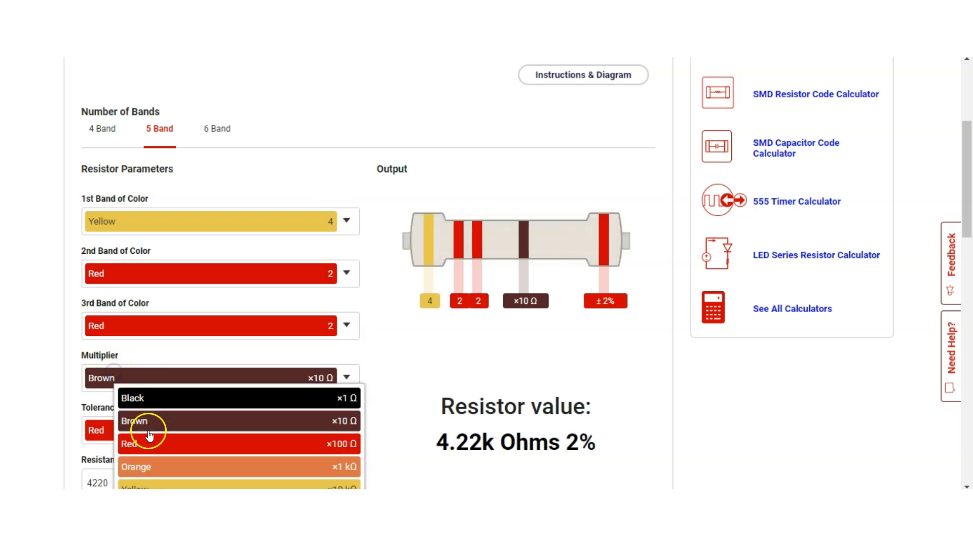
pyautogui.click(144, 464)
pyautogui.scroll(-1, 600, 402)
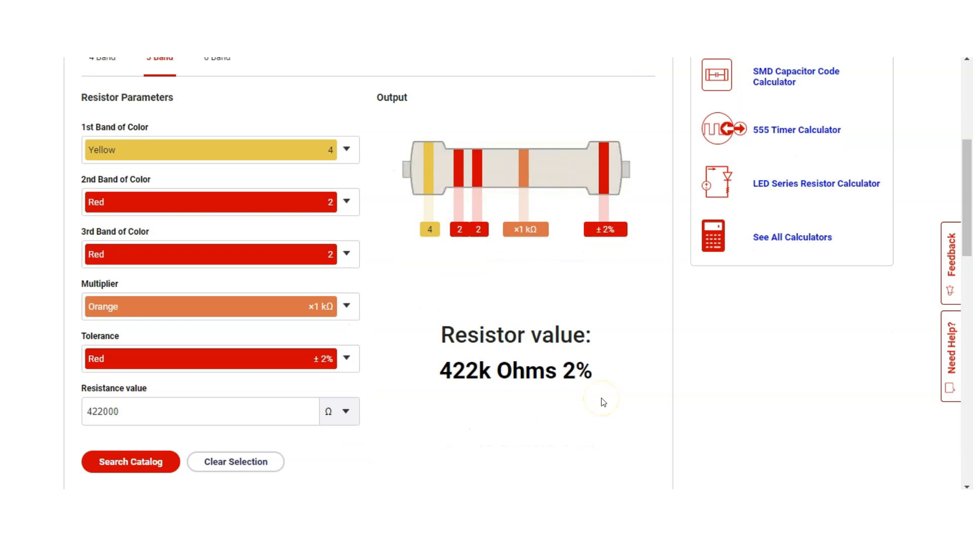
pyautogui.click(659, 379)
pyautogui.scroll(4, 704, 362)
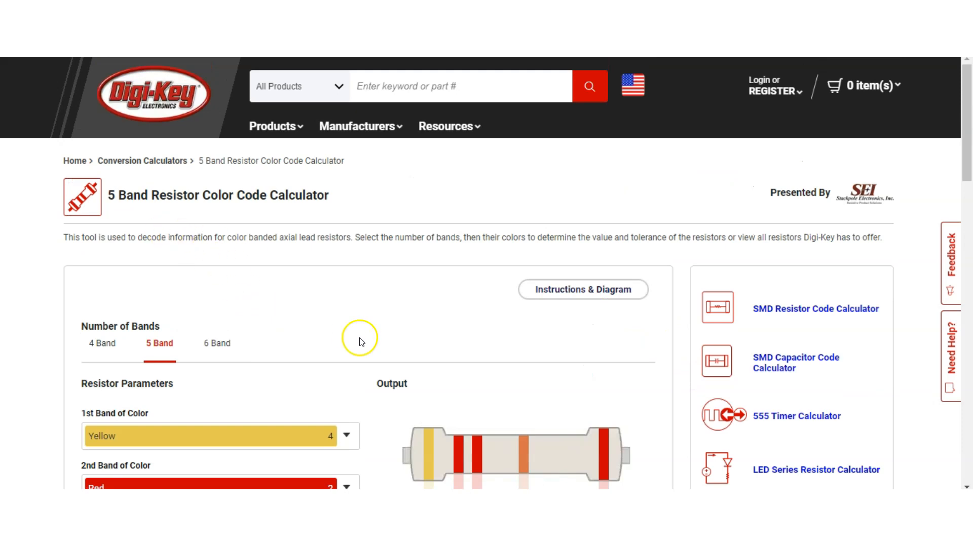
# Switch to 6-band mode and set the first three bands to brown, brown, black.
pyautogui.click(217, 343)
pyautogui.scroll(-3, 216, 343)
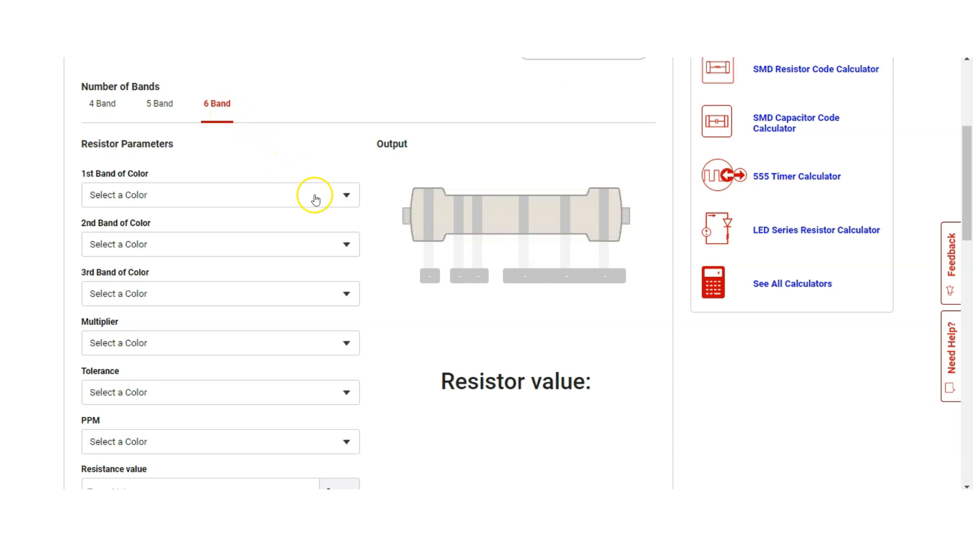
pyautogui.click(226, 194)
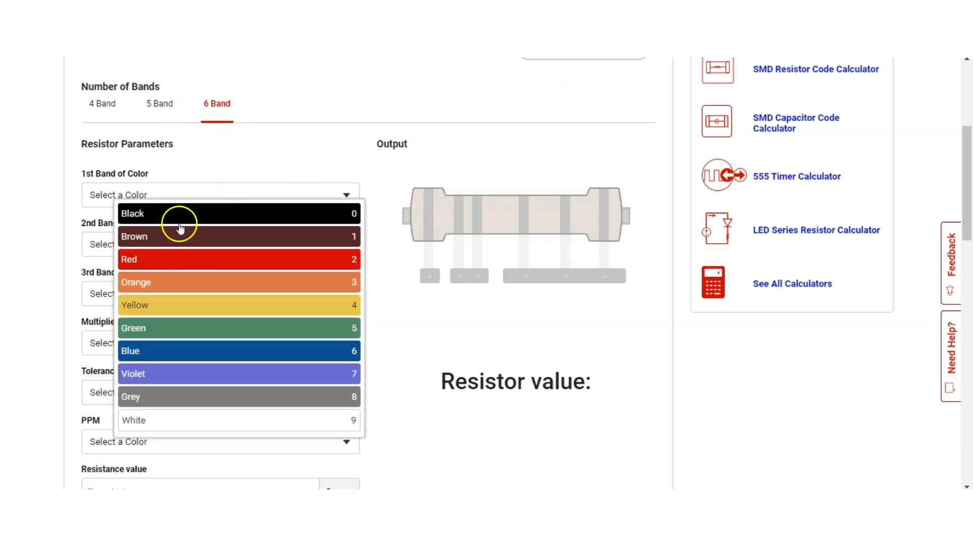
pyautogui.click(186, 244)
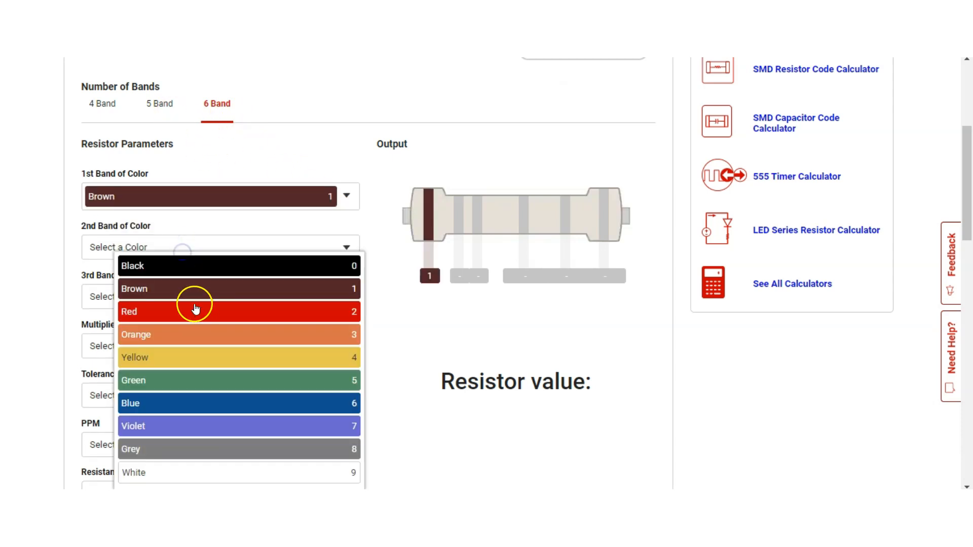
pyautogui.click(186, 292)
pyautogui.click(167, 299)
pyautogui.click(168, 317)
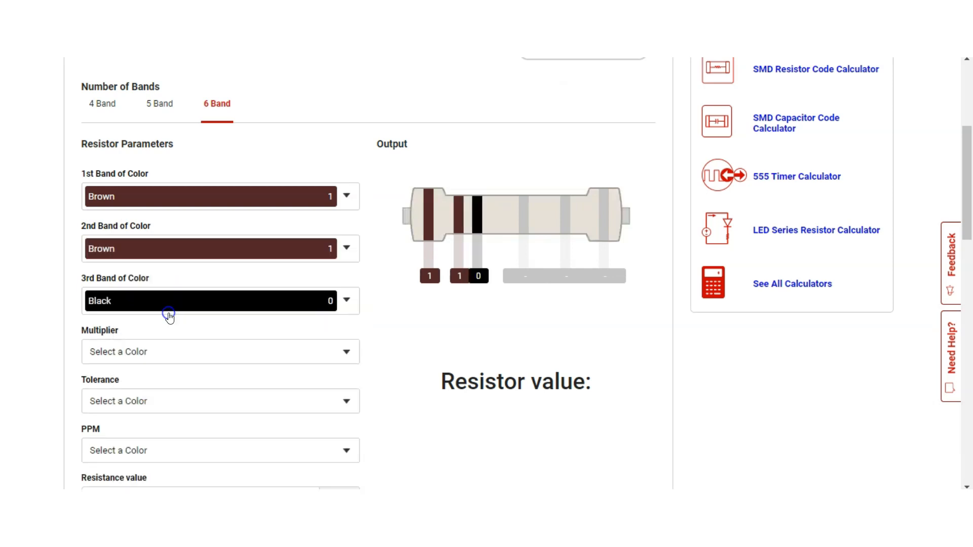
# Set multiplier red ×100 Ω, tolerance green ±0.5% and PPM red 50 ppm, giving 11k Ohms.
pyautogui.click(167, 350)
pyautogui.click(172, 416)
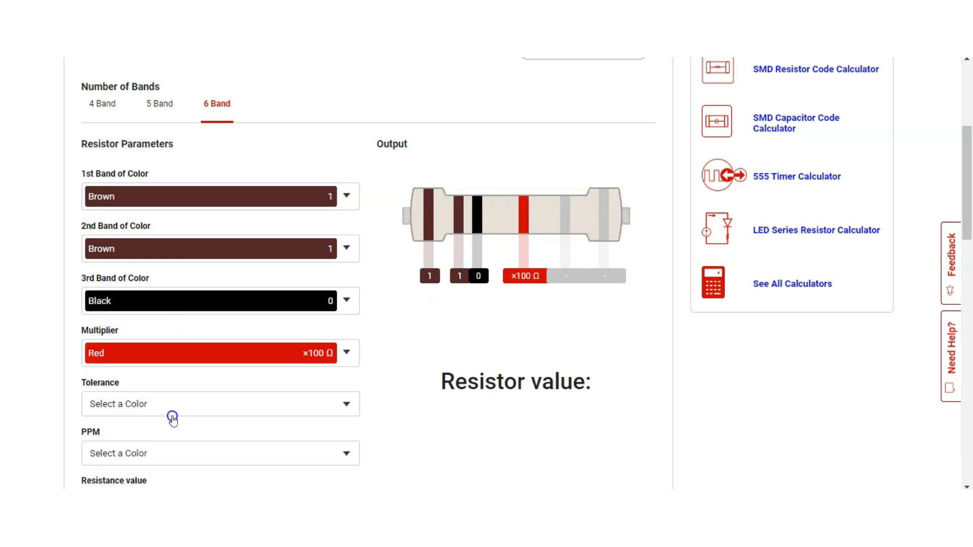
pyautogui.scroll(-1, 427, 317)
pyautogui.click(124, 333)
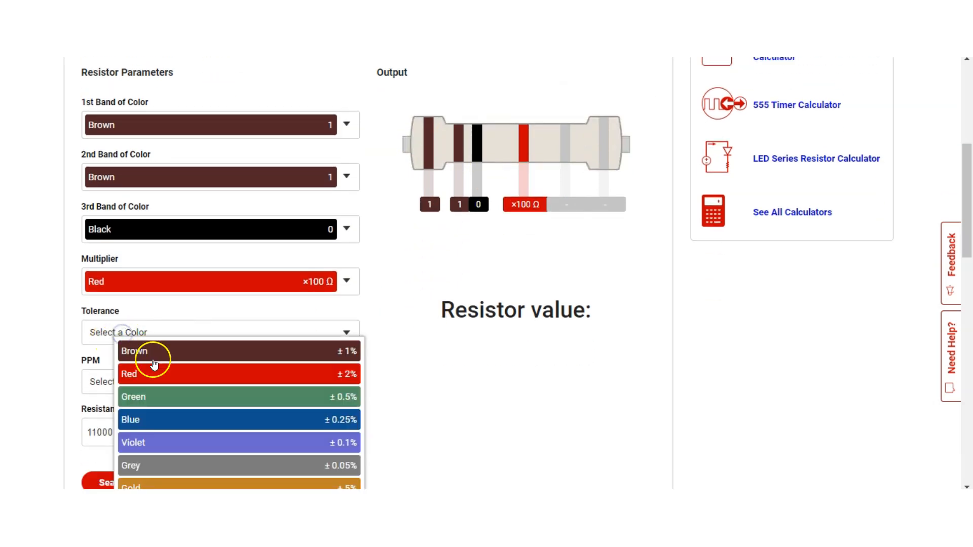
pyautogui.click(154, 407)
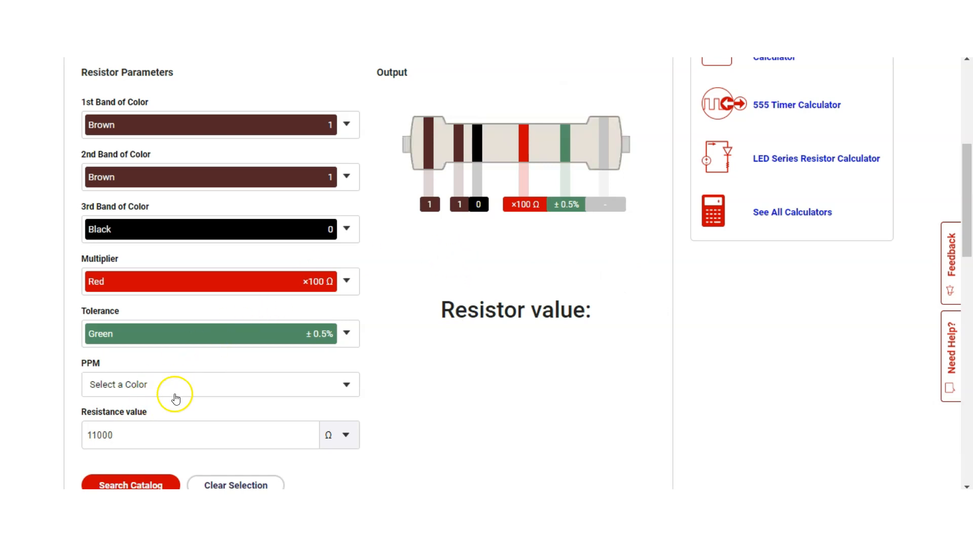
pyautogui.click(199, 390)
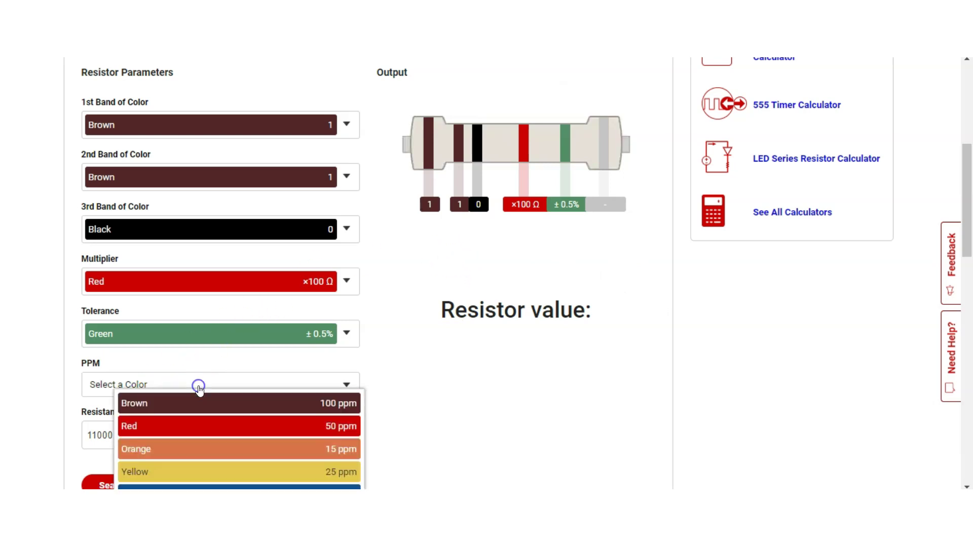
pyautogui.click(223, 426)
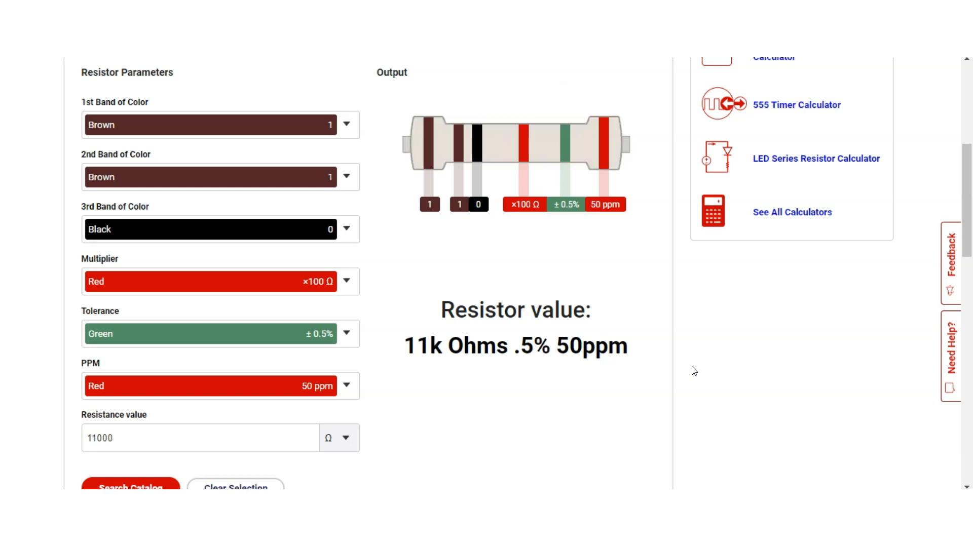
# Go back in the browser to the 5-band page with the yellow, red, red, orange resistor.
pyautogui.click(620, 330)
pyautogui.scroll(1, 620, 330)
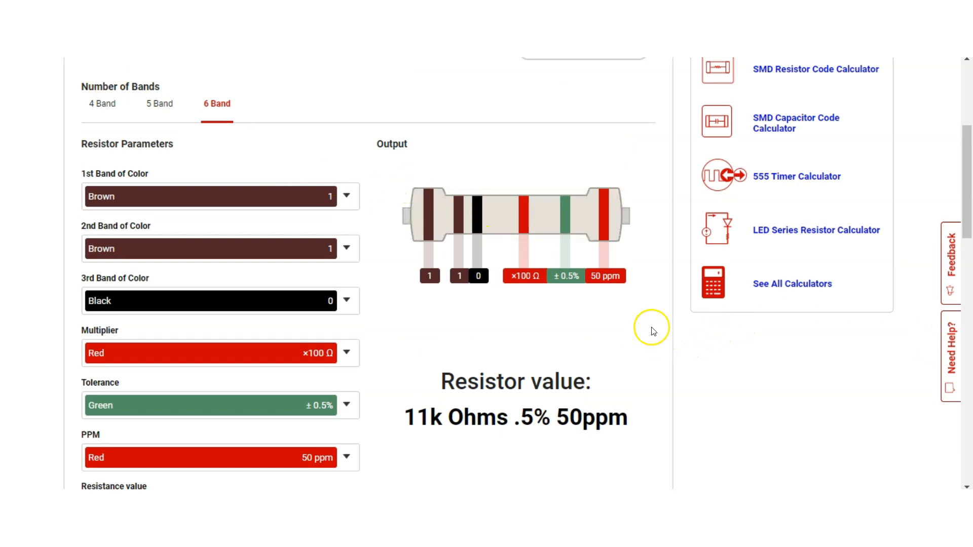
pyautogui.click(158, 105)
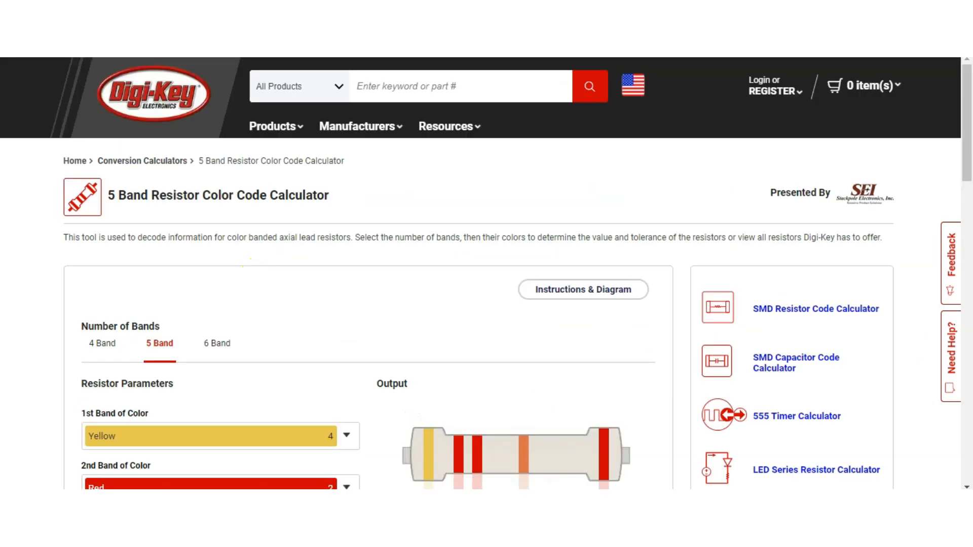